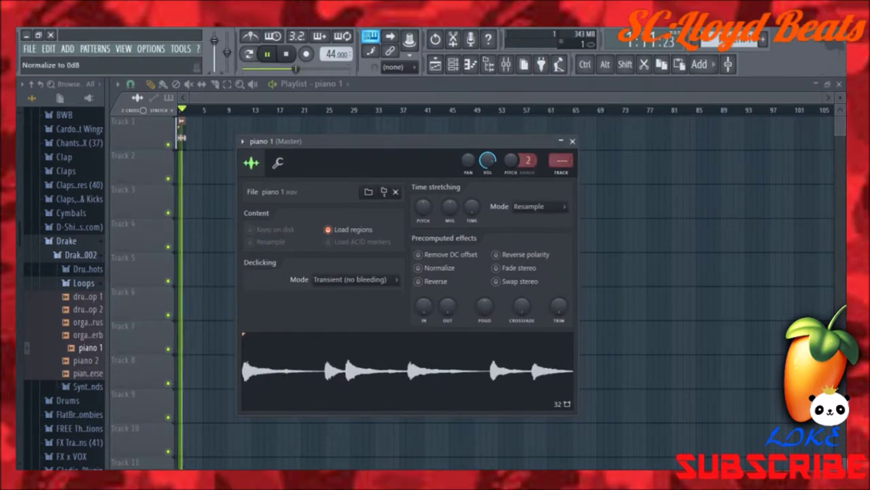
# Step: Try normalizing the piano 1 sample, turn normalizing back off, and remove the sample's time stretch
pyautogui.click(418, 267)
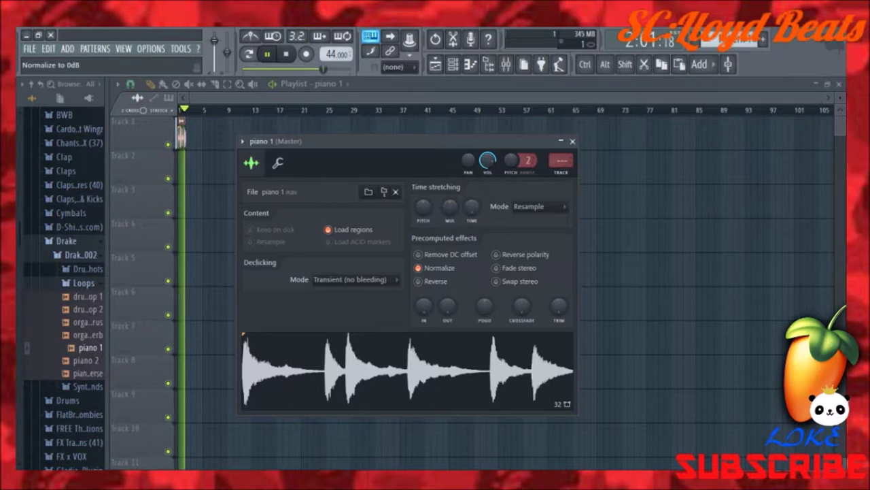
pyautogui.click(419, 267)
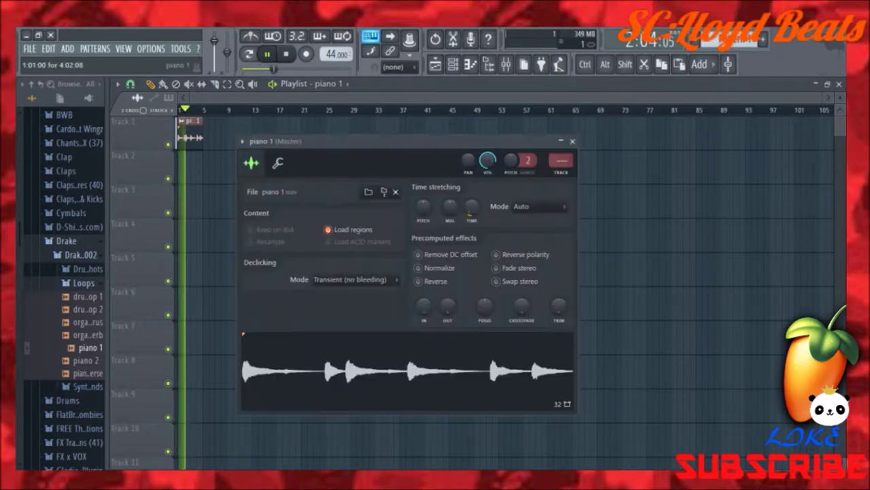
pyautogui.moveTo(472, 207); pyautogui.dragTo(472, 228)
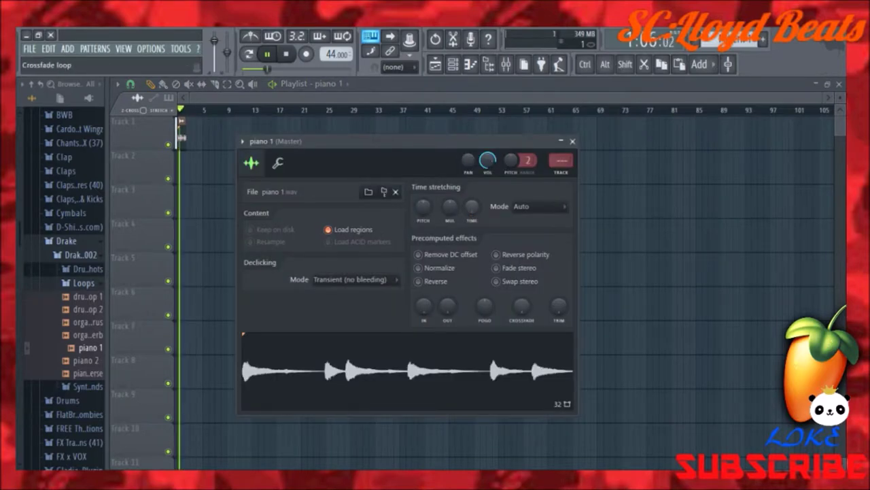
pyautogui.click(573, 141)
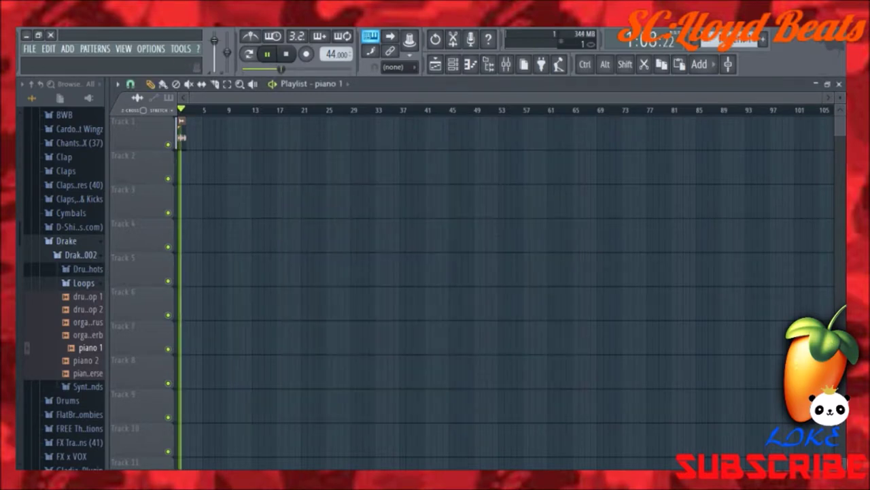
# Step: Set the project tempo to 63 BPM so the piano 1 clip fills exactly two bars
pyautogui.moveTo(823, 98); pyautogui.dragTo(376, 98)
pyautogui.moveTo(331, 54); pyautogui.dragTo(331, 42)
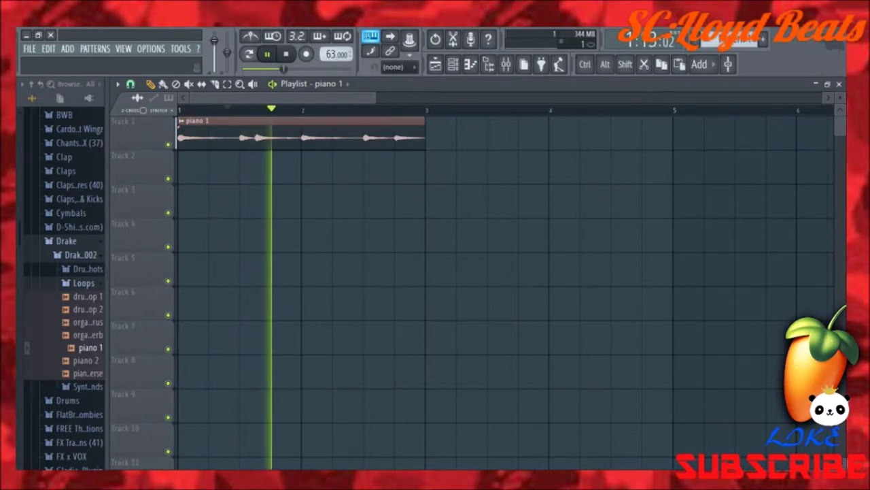
# Step: Place a second piano 1 clip on Track 1 at bar 3, directly behind the first
pyautogui.scroll(-3, 506, 292)
pyautogui.scroll(-3, 503, 285)
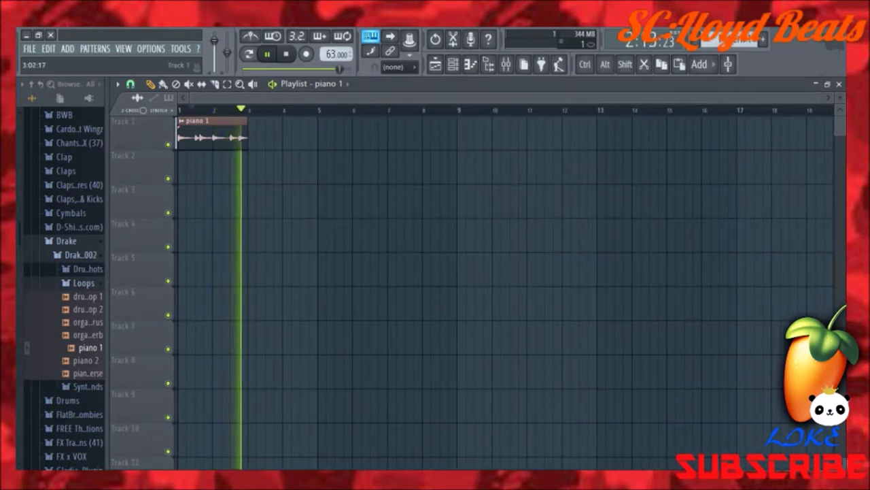
pyautogui.click(252, 134)
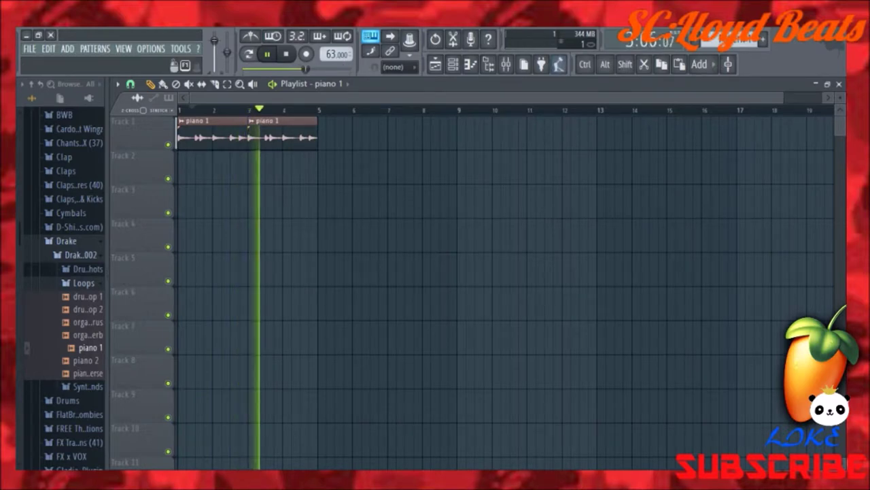
pyautogui.click(454, 64)
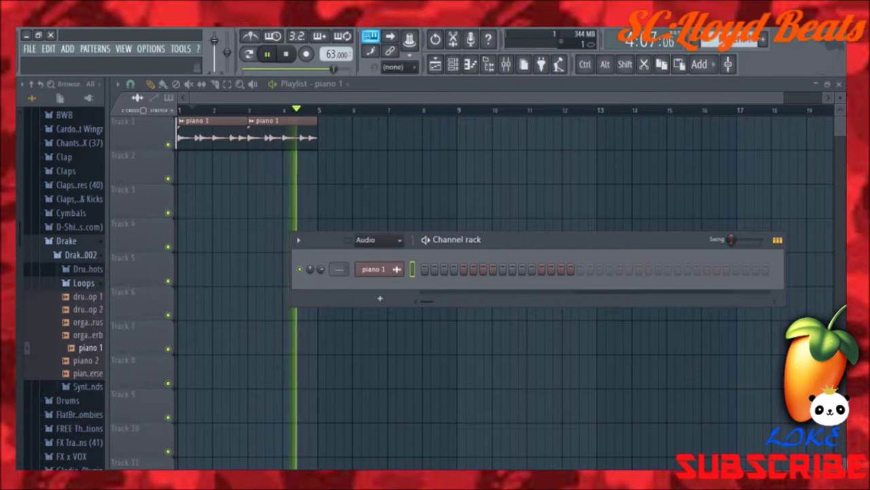
pyautogui.click(379, 273)
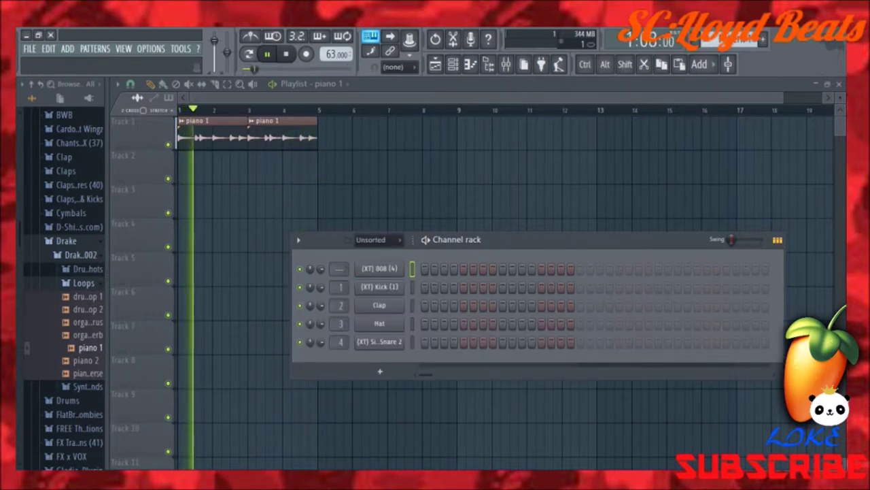
pyautogui.click(199, 168)
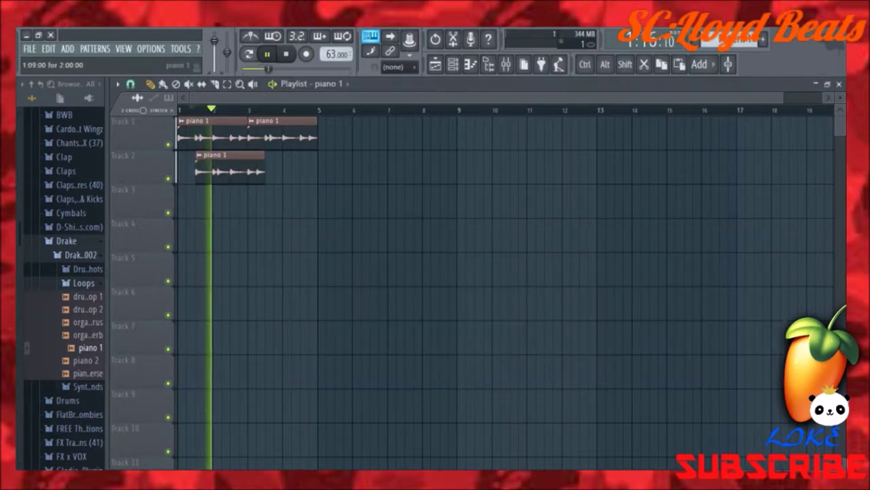
pyautogui.rightClick(204, 169)
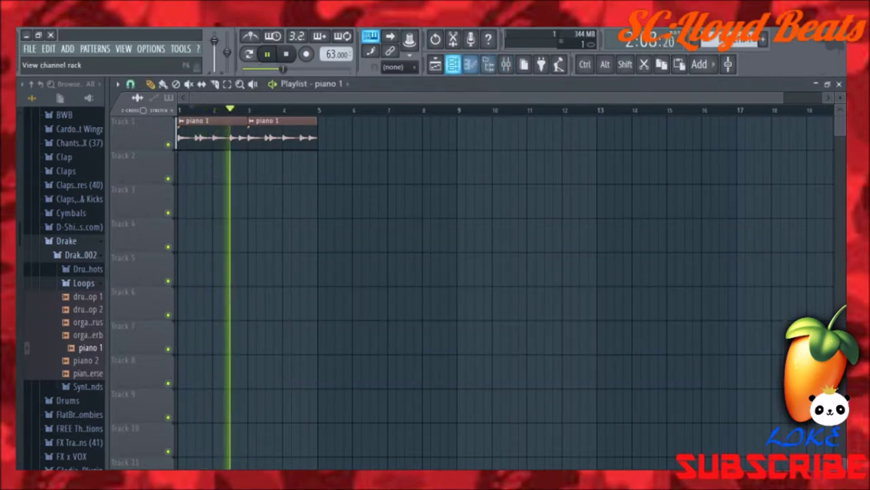
# Step: Choose Pattern 1 as the clip source and place it on Track 2 at bar 1
pyautogui.click(731, 42)
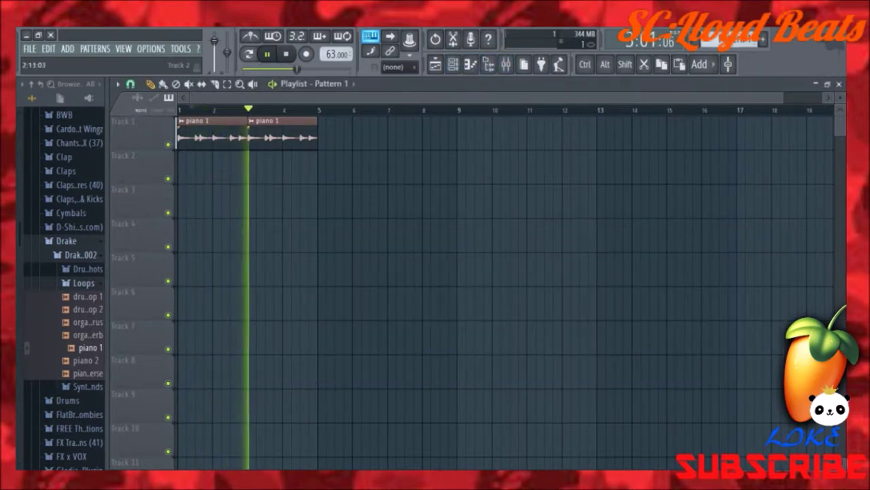
pyautogui.click(182, 167)
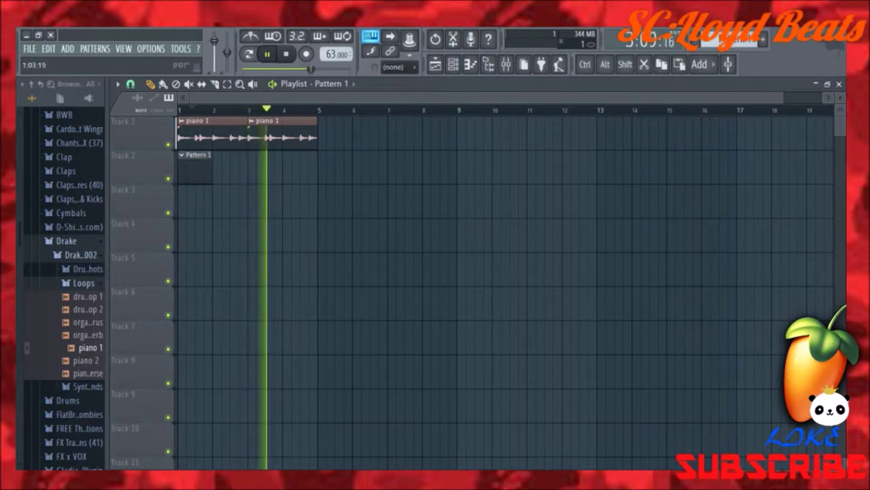
# Step: Select bars 1 and 2 as the playback loop and add a second Pattern 1 clip on Track 2 at bar 2
pyautogui.moveTo(178, 110); pyautogui.dragTo(195, 110)
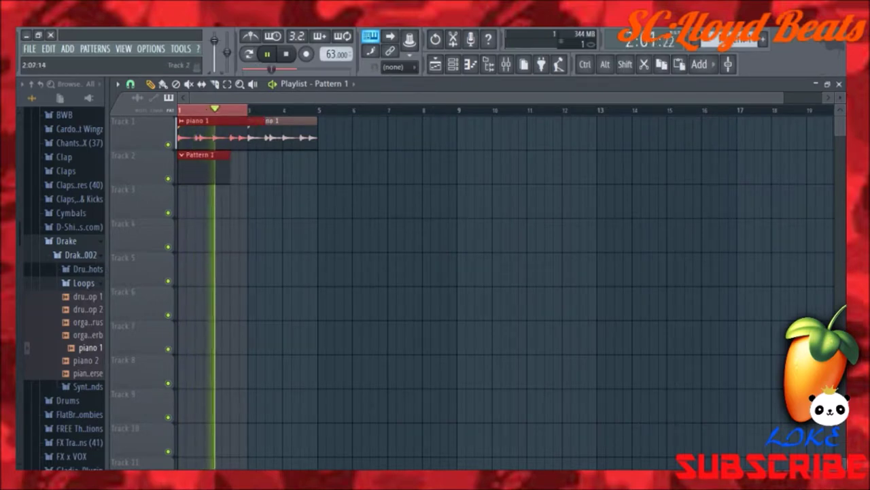
pyautogui.hotkey('ctrl', 'z')
pyautogui.click(268, 201)
pyautogui.rightClick(267, 202)
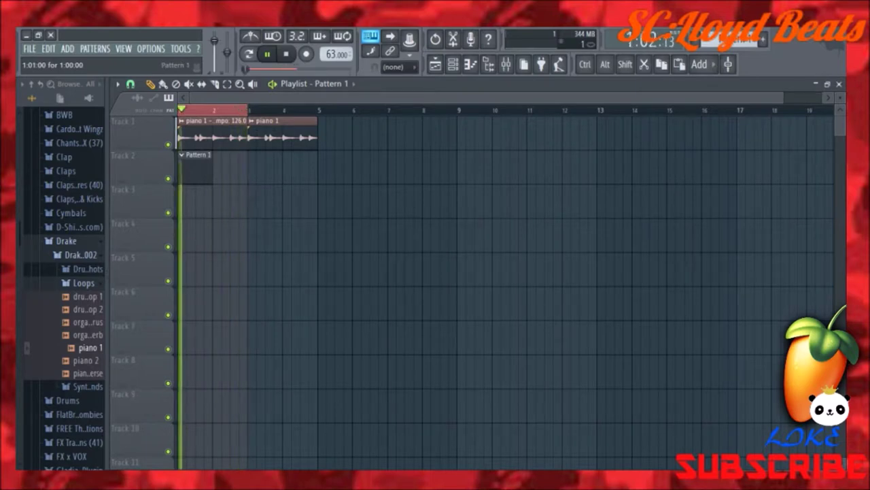
pyautogui.click(226, 170)
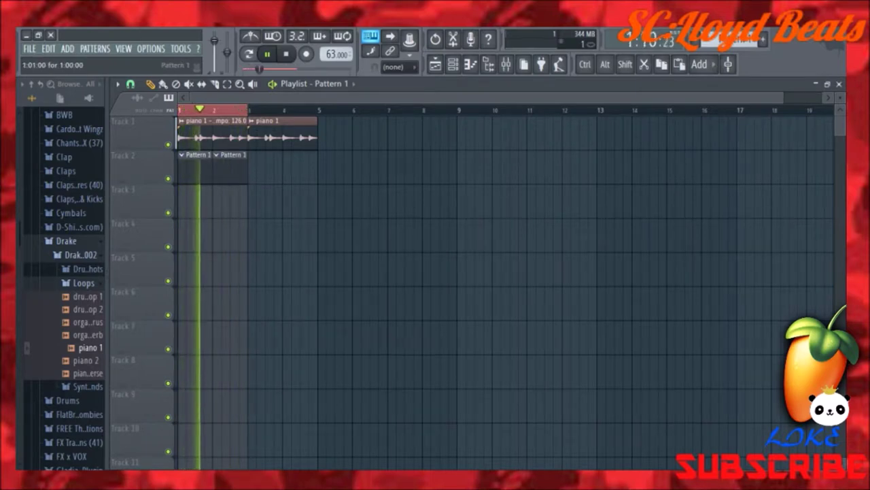
# Step: In the Unsorted channels, program the 808 and kick on steps 1 and 11 and the snare on steps 5 and 13
pyautogui.press('F6')
pyautogui.click(379, 239)
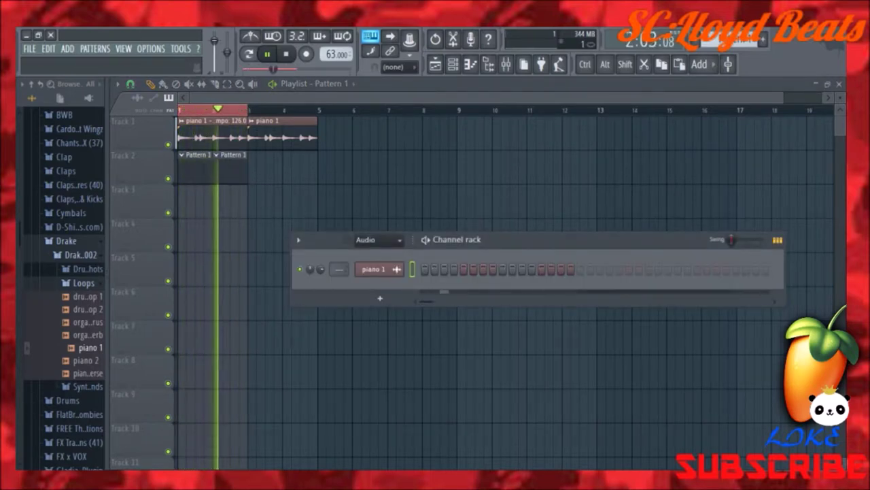
pyautogui.click(379, 275)
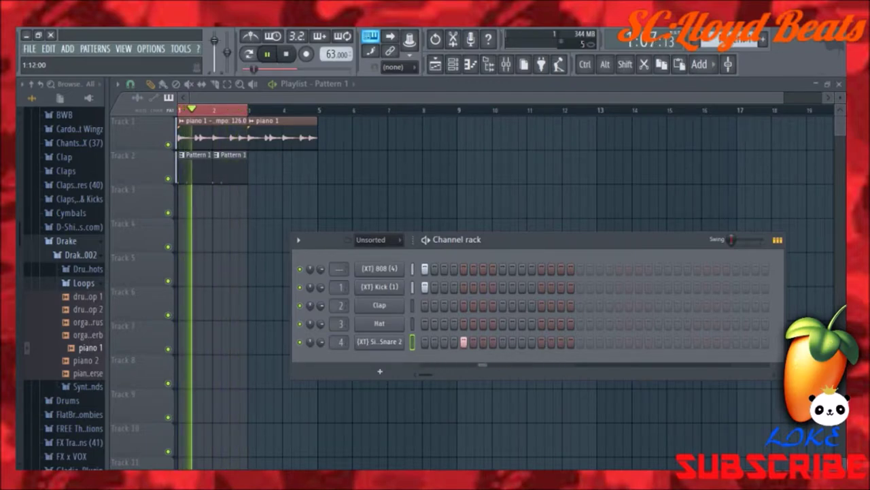
pyautogui.click(542, 342)
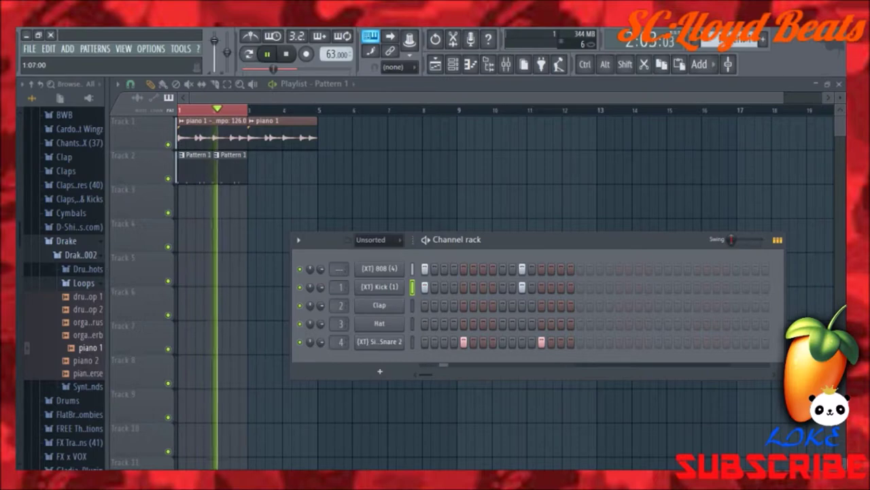
# Step: Add 808 hits on steps 7 and 15 and kick hits on steps 7, 8 and 15
pyautogui.click(484, 268)
pyautogui.click(502, 269)
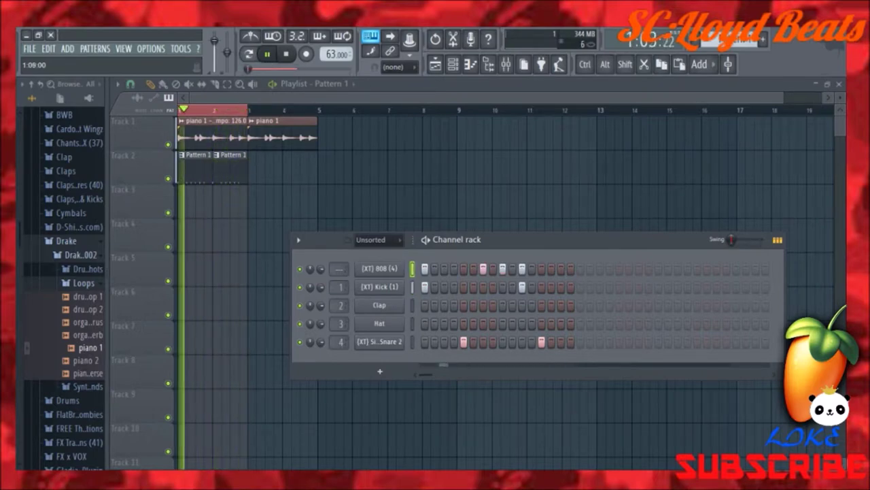
pyautogui.click(493, 269)
pyautogui.rightClick(502, 268)
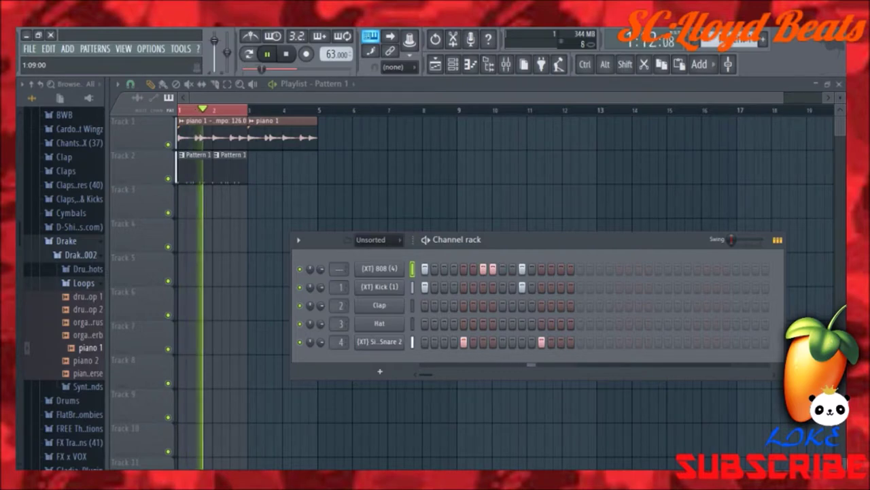
pyautogui.click(484, 287)
pyautogui.click(493, 287)
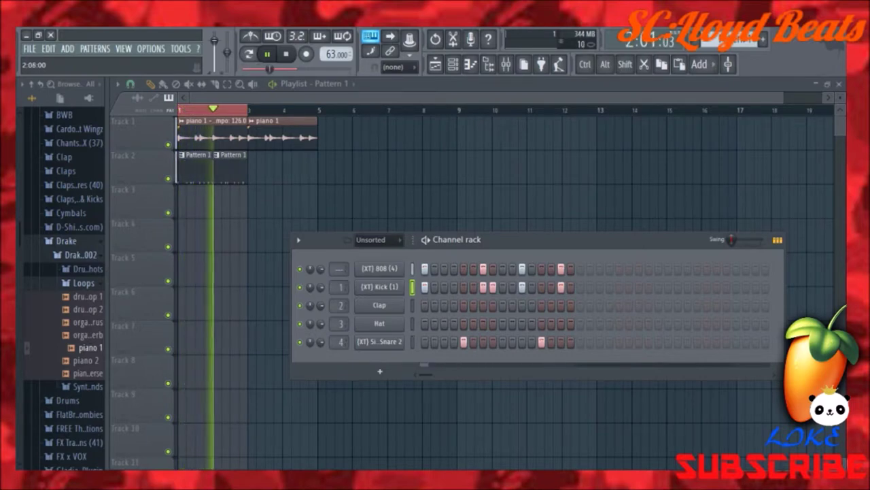
# Step: Move the two Pattern 1 clips on Track 2 to bars 3 and 4 and clear the loop selection
pyautogui.moveTo(517, 239); pyautogui.dragTo(486, 322)
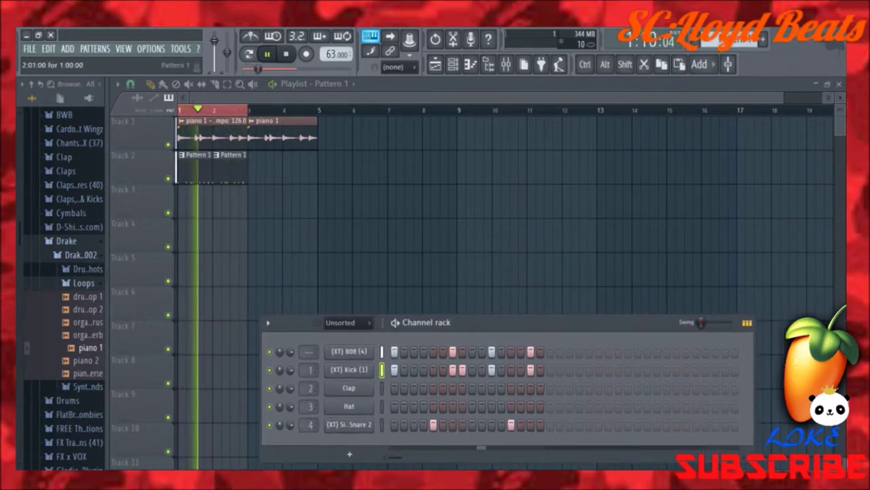
pyautogui.moveTo(230, 167); pyautogui.dragTo(300, 167)
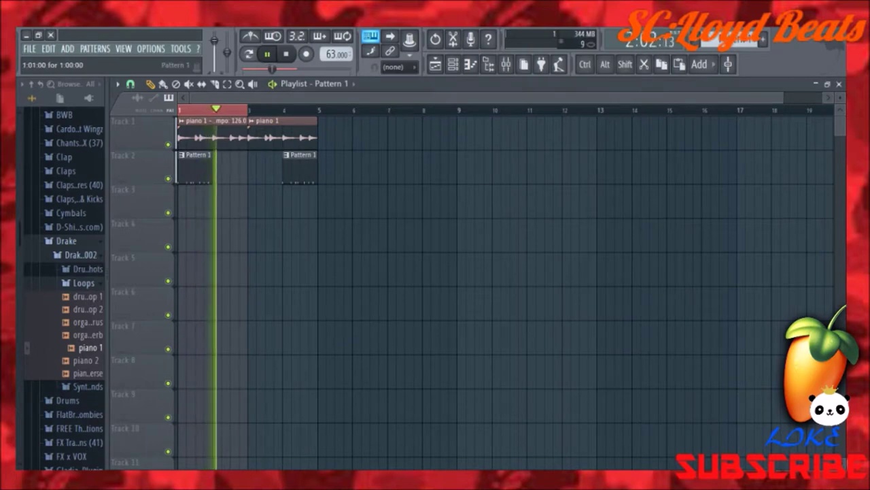
pyautogui.moveTo(196, 168); pyautogui.dragTo(266, 167)
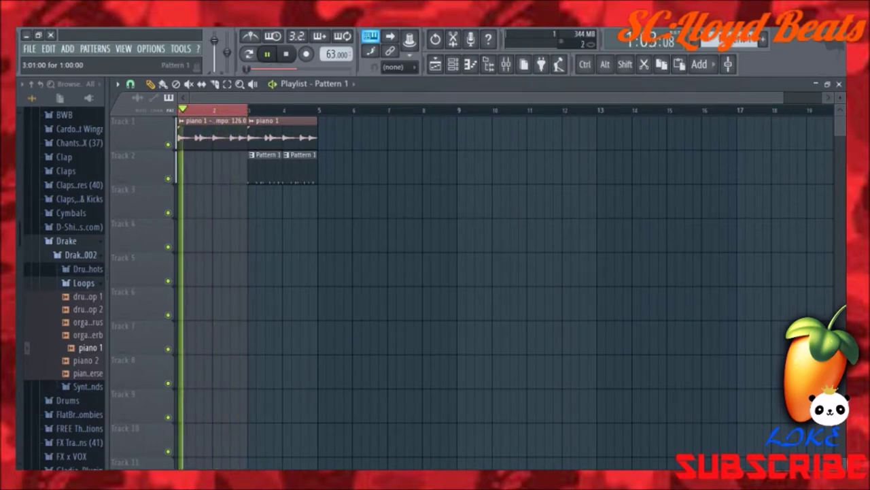
pyautogui.doubleClick(180, 110)
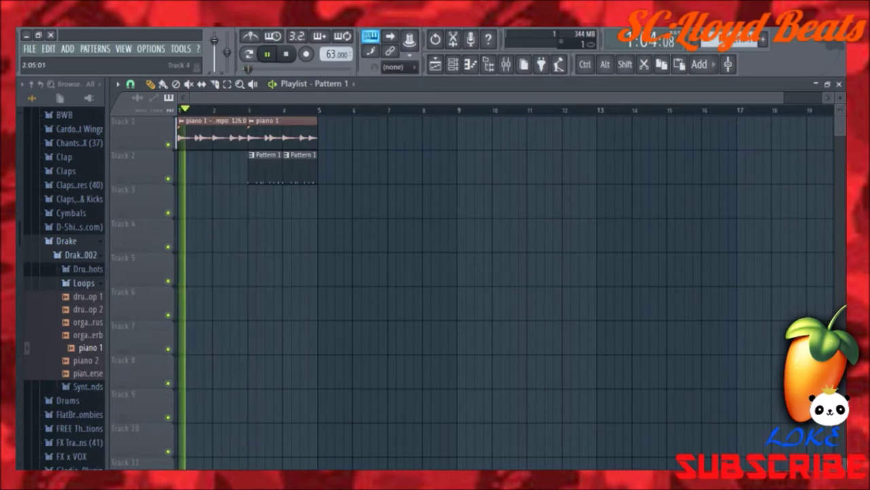
# Step: Extend the piano on Track 1 with further piano 1 clips at bars 5, 7 and 9
pyautogui.click(269, 136)
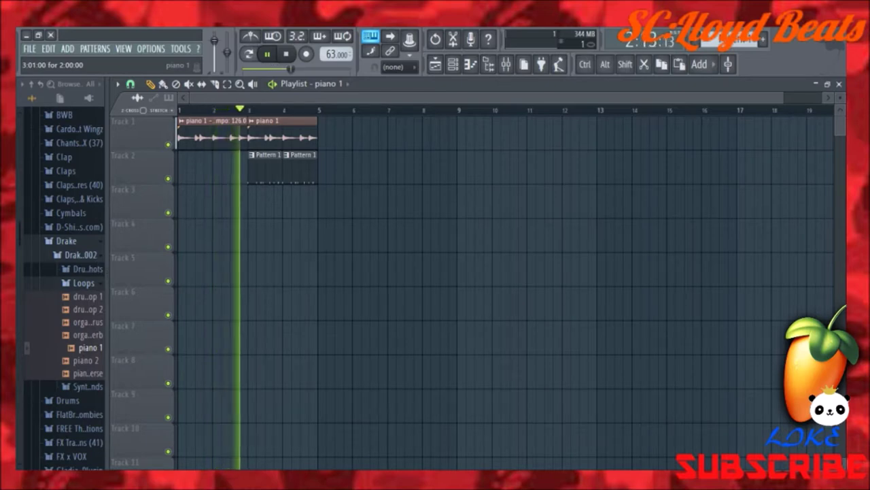
pyautogui.click(326, 136)
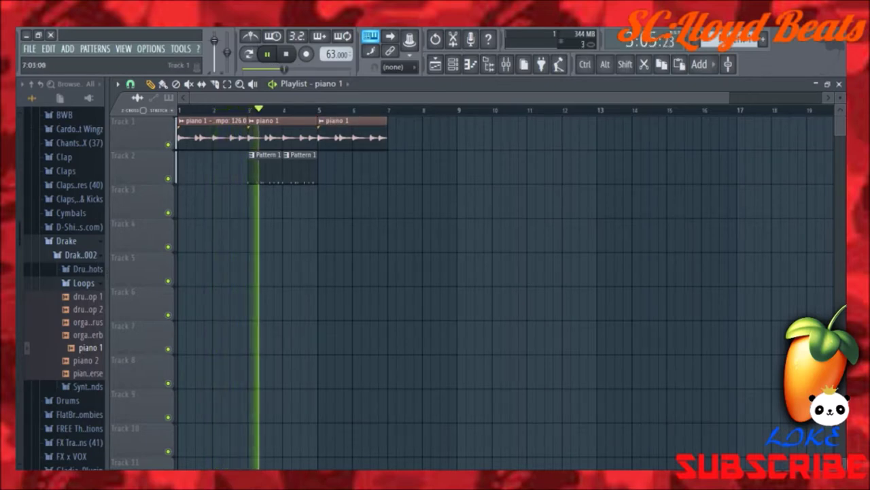
pyautogui.click(396, 136)
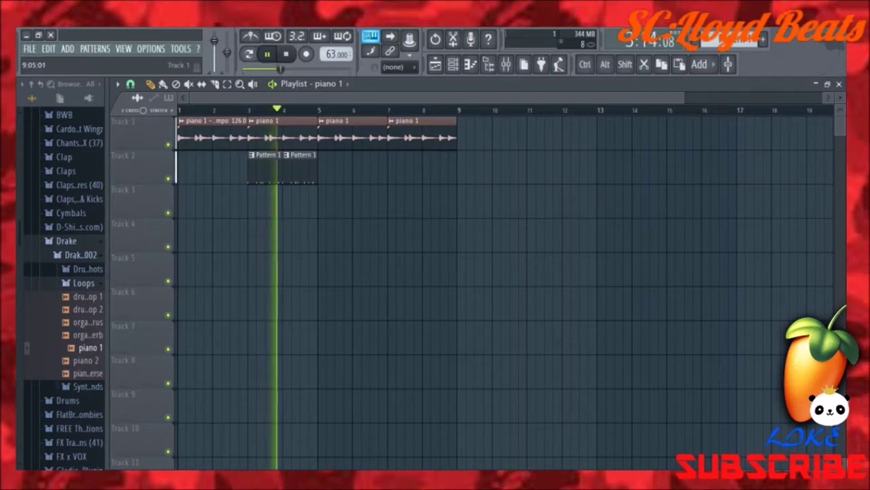
pyautogui.click(470, 133)
# Step: Add Pattern 1 clips on Track 2 at bars 5 through 9 and at bars 11 and 12
pyautogui.click(300, 169)
pyautogui.click(329, 169)
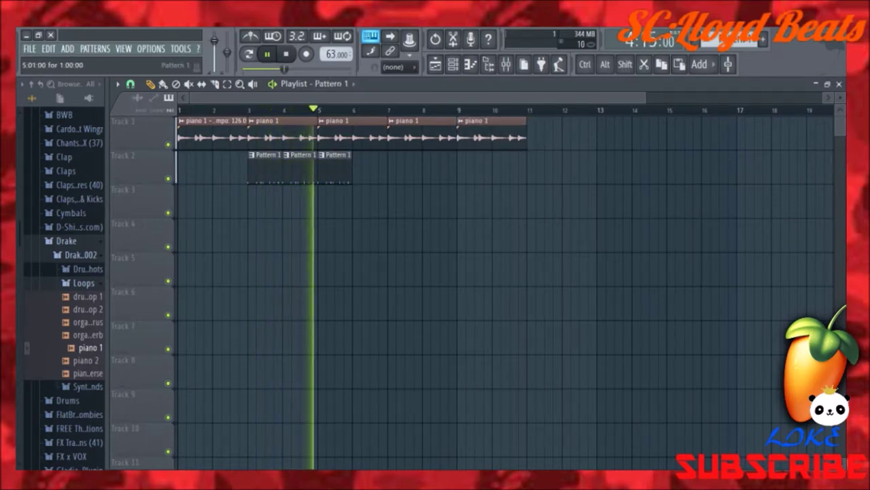
pyautogui.click(370, 166)
pyautogui.click(396, 167)
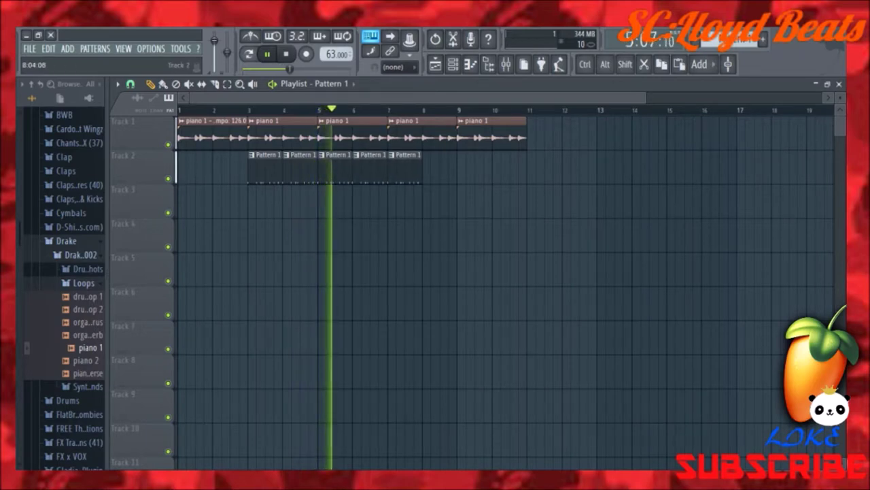
pyautogui.click(431, 168)
pyautogui.click(474, 166)
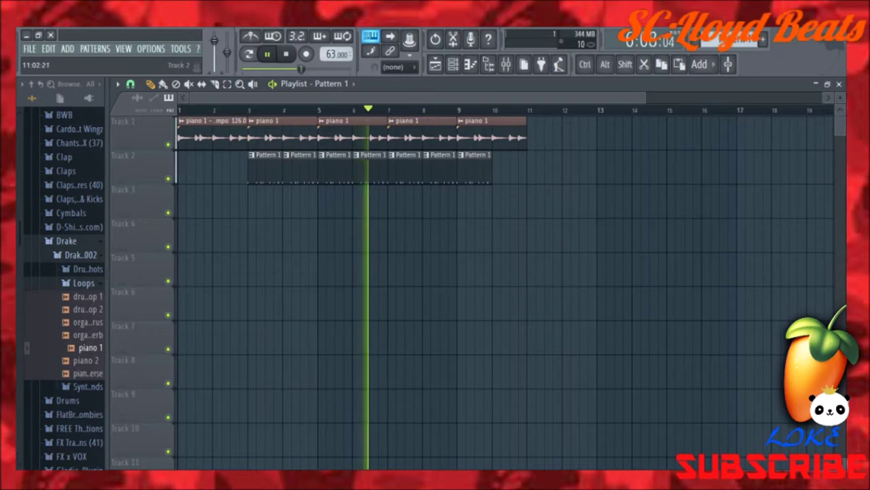
pyautogui.click(544, 166)
pyautogui.click(579, 166)
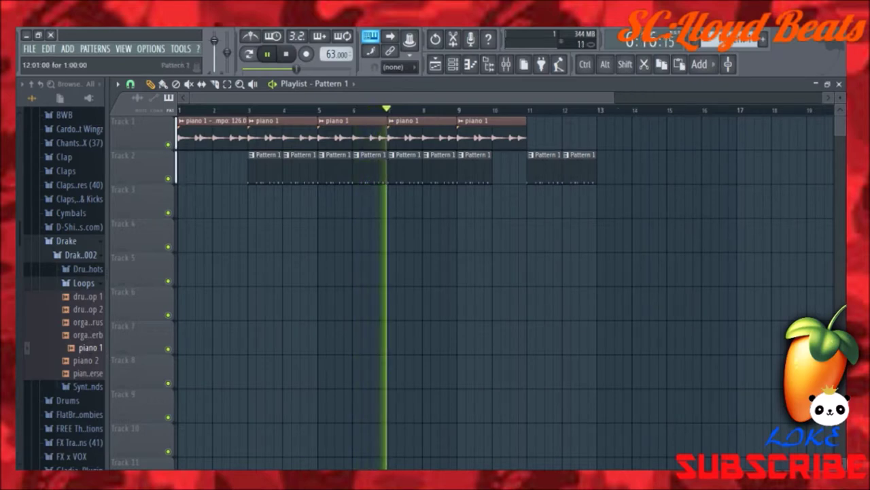
# Step: Add another piano 1 clip on Track 1 at bar 11
pyautogui.click(506, 135)
pyautogui.click(536, 135)
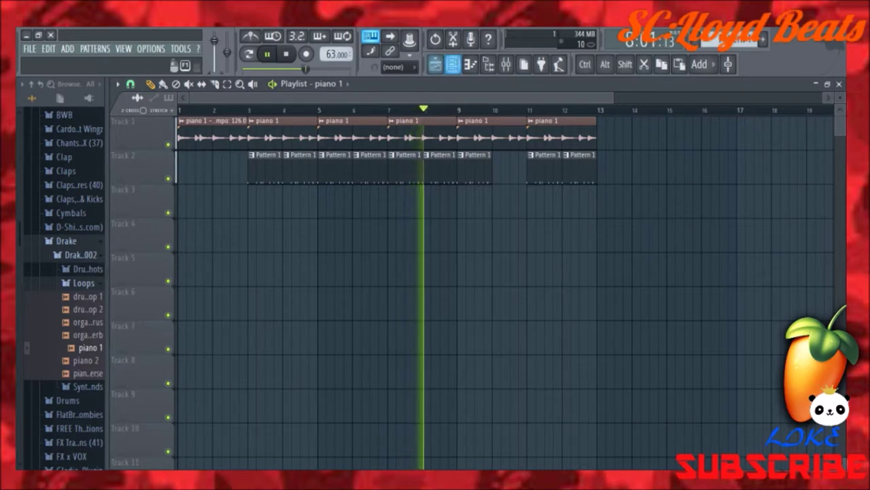
# Step: Audition the hi-hat samples in the Drake drum shots folder and add hi-hat to the Unsorted channels between Clap and the snare
pyautogui.click(452, 64)
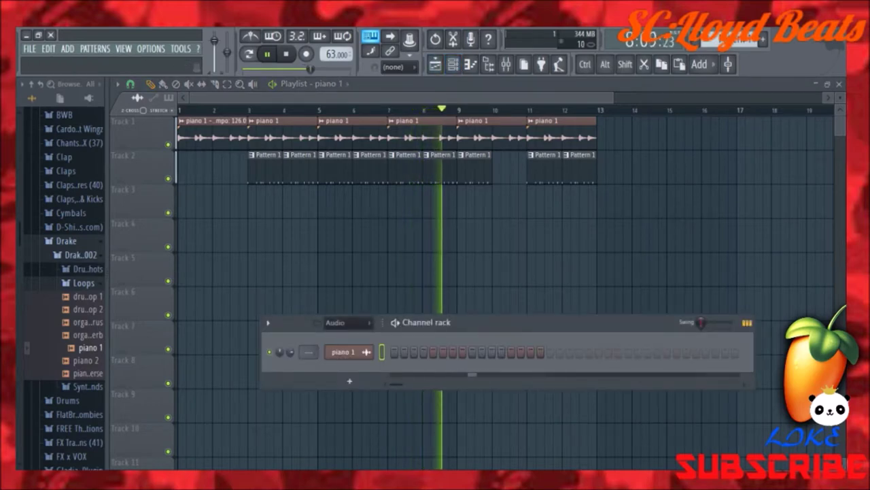
pyautogui.click(87, 269)
pyautogui.click(83, 295)
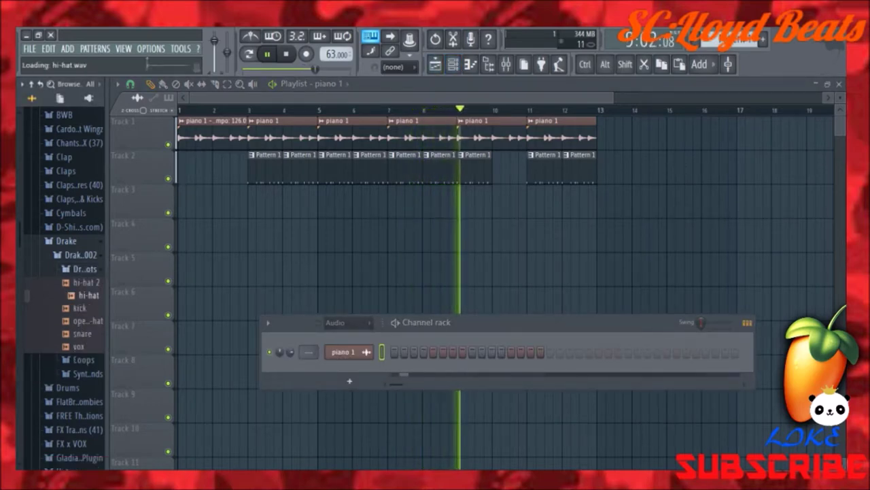
pyautogui.click(87, 282)
pyautogui.click(84, 295)
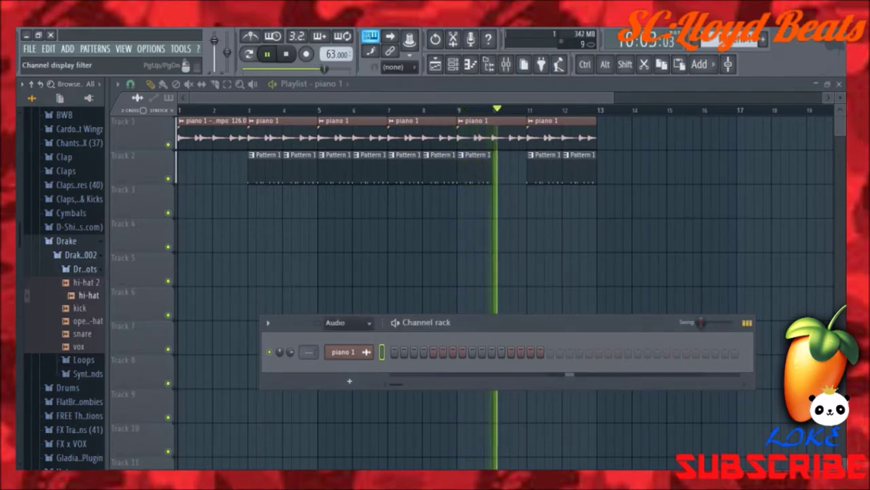
pyautogui.click(349, 323)
pyautogui.moveTo(88, 295); pyautogui.dragTo(348, 406)
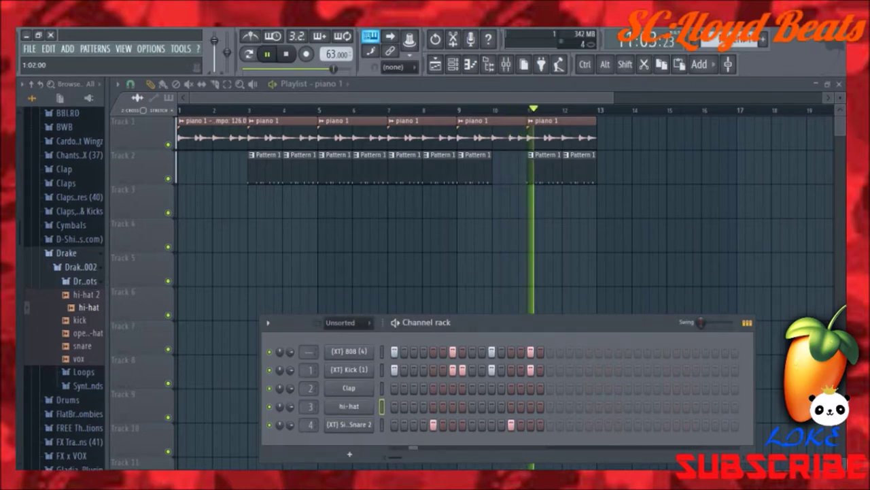
# Step: Create a new empty pattern, Pattern 2, and place its clips on Track 3 at bars 11 and 12
pyautogui.click(763, 40)
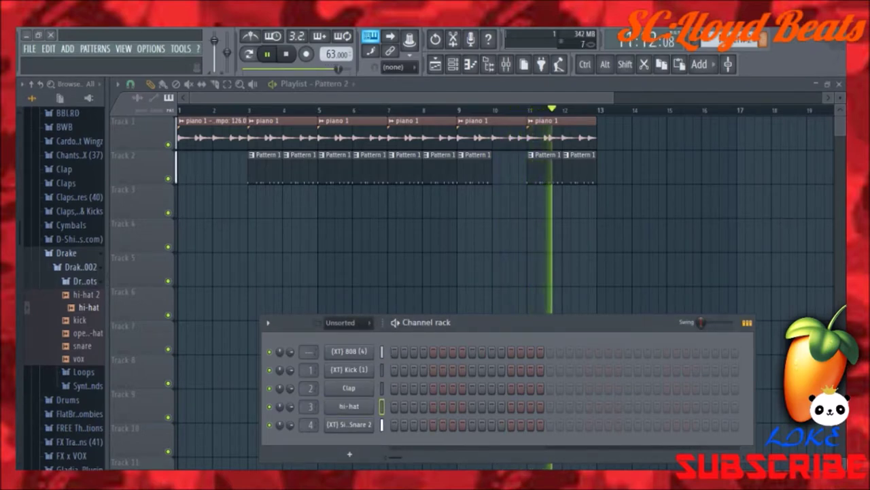
pyautogui.press('Return')
pyautogui.click(533, 201)
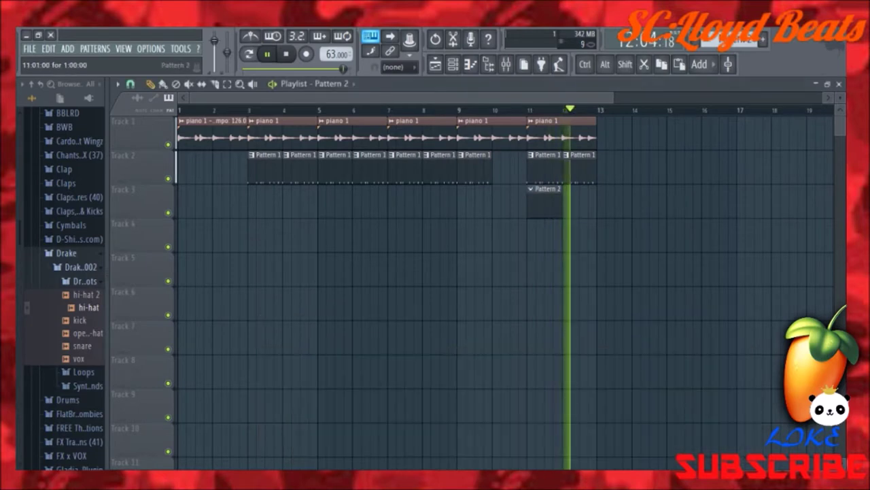
pyautogui.click(568, 201)
# Step: With bar 11 looping, program Pattern 2's hi-hat on steps 1, 3, 7, 8, 9, 11 and 15, and clear the loop selection
pyautogui.click(524, 110)
pyautogui.moveTo(528, 110); pyautogui.dragTo(562, 110)
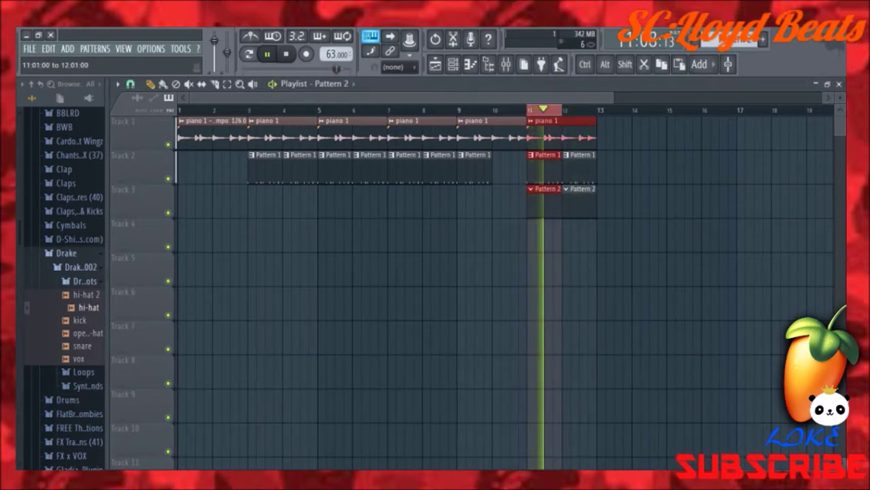
pyautogui.press('F6')
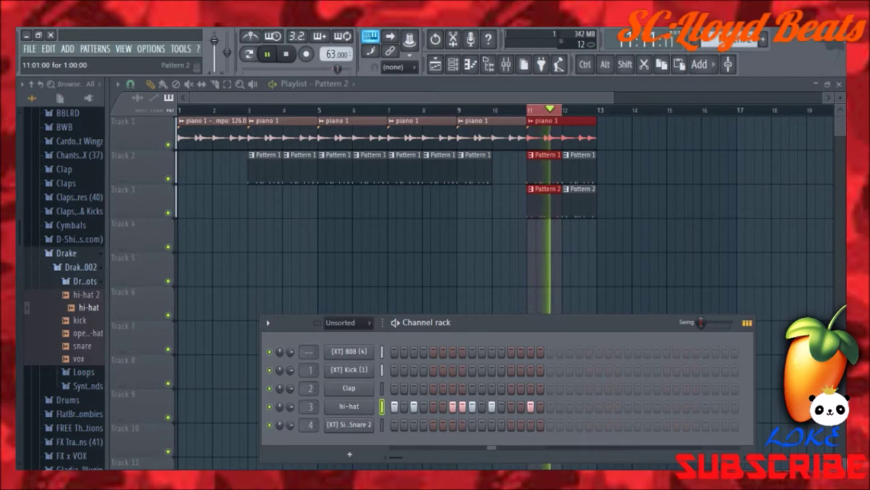
pyautogui.press('F6')
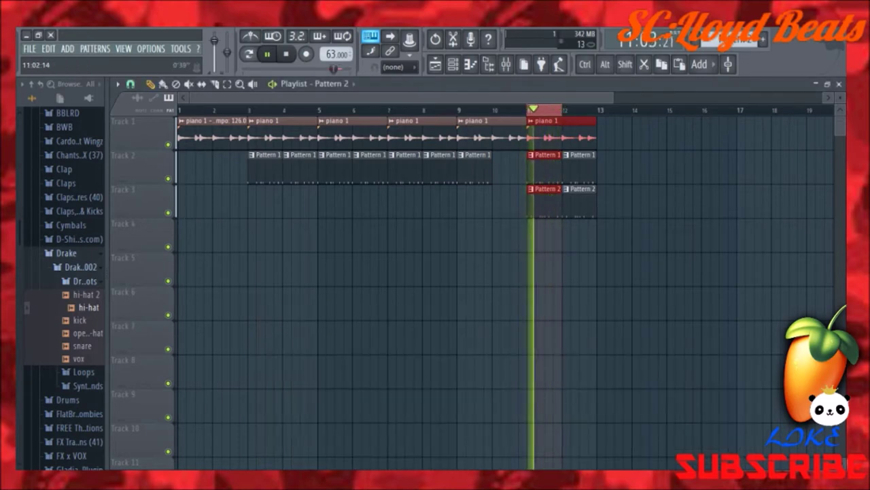
pyautogui.doubleClick(531, 110)
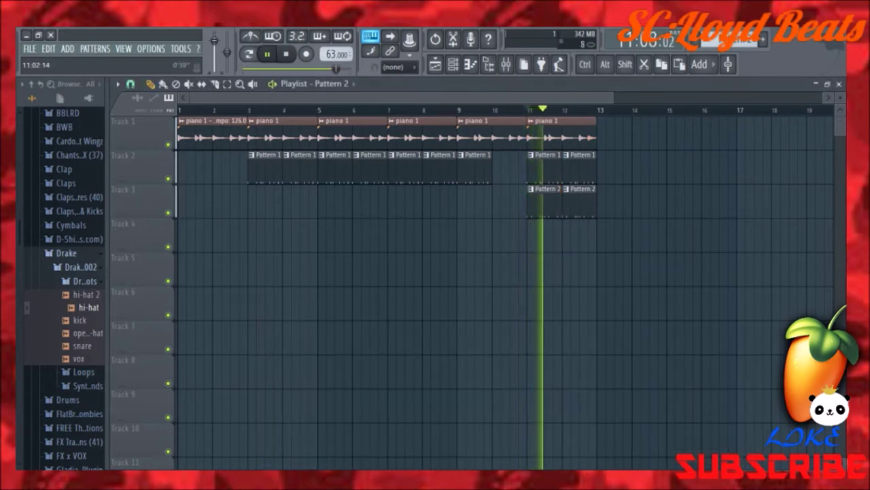
# Step: Select the piano 1, Pattern 1 and Pattern 2 clips at bars 11 and 12 across Tracks 1 to 3
pyautogui.click(227, 84)
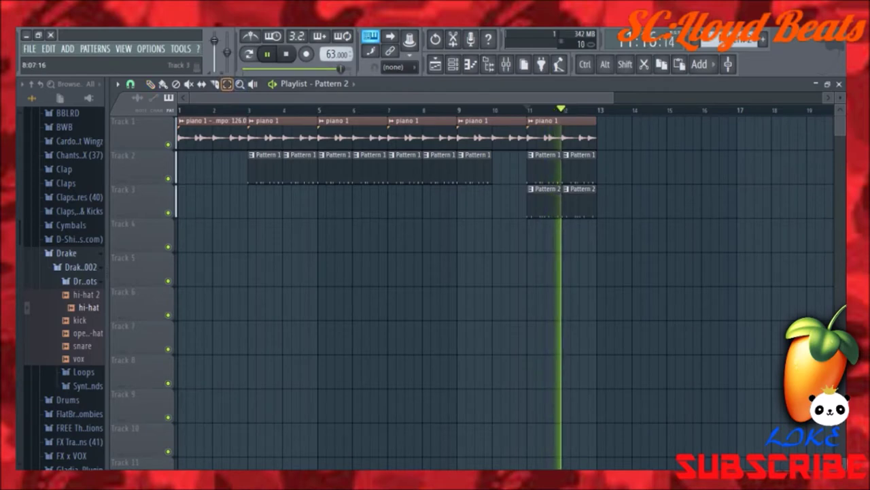
pyautogui.moveTo(522, 236); pyautogui.dragTo(606, 235)
pyautogui.moveTo(524, 201); pyautogui.dragTo(574, 201)
pyautogui.moveTo(546, 235); pyautogui.dragTo(546, 120)
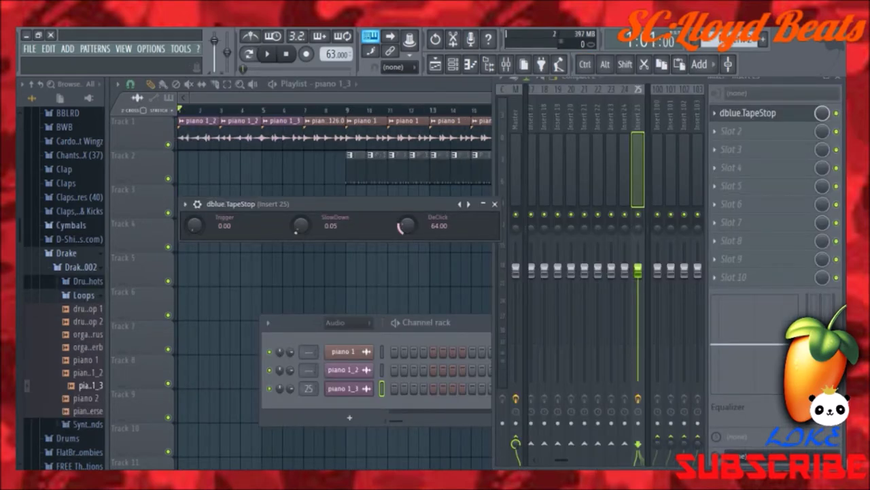
# Step: Create an automation clip for the dblue.TapeStop Trigger on Track 4, ending at bar 7 and ramping up to its end point
pyautogui.moveTo(340, 204); pyautogui.dragTo(267, 412)
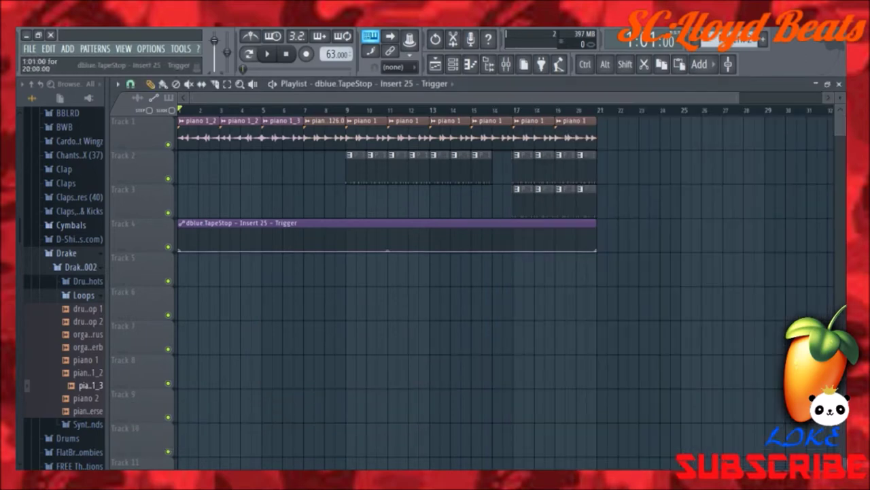
pyautogui.moveTo(596, 250); pyautogui.dragTo(339, 250)
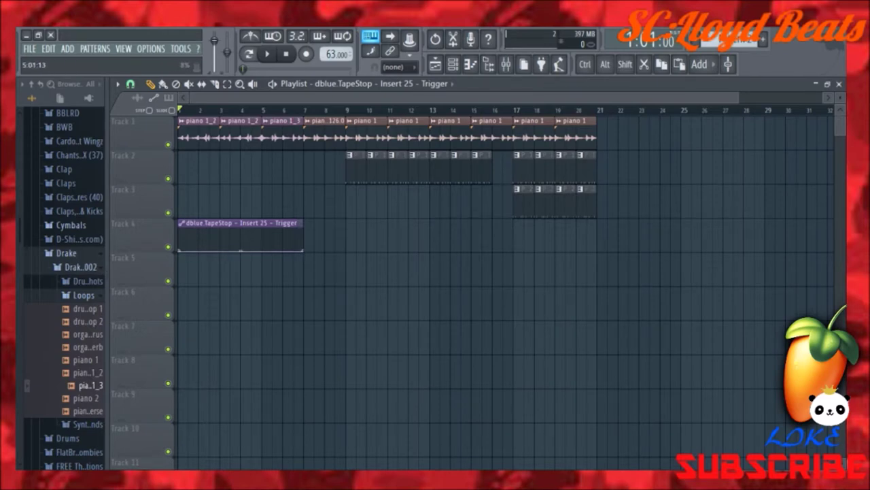
pyautogui.moveTo(303, 251); pyautogui.dragTo(308, 235)
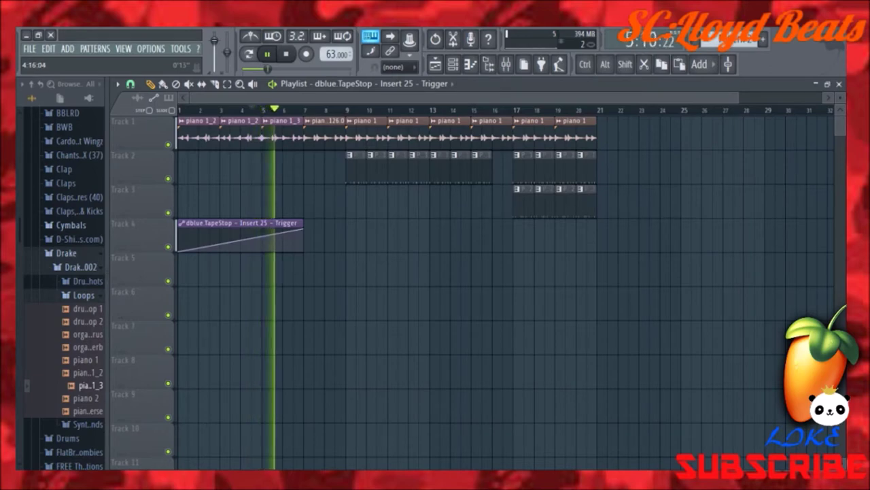
# Step: Reshape the TapeStop Trigger automation to stay at zero until about bar 6 and jump up there, playing back the reversed piano 1_3 section
pyautogui.doubleClick(283, 129)
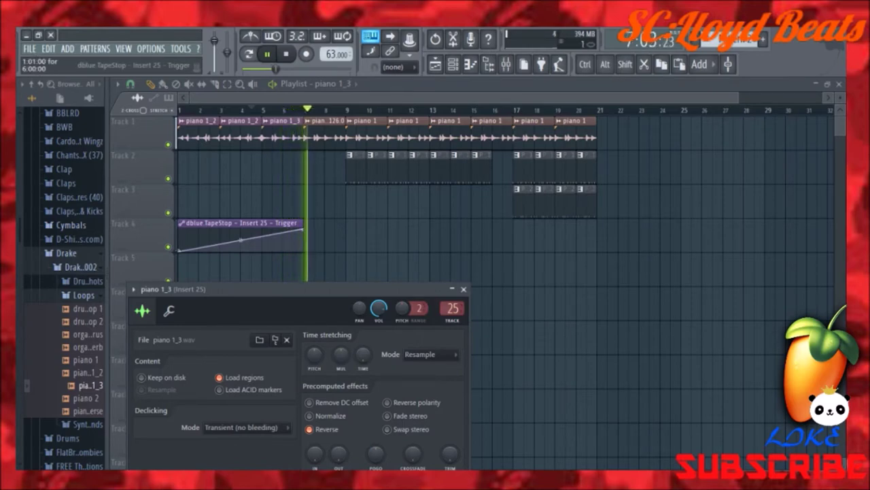
pyautogui.rightClick(282, 230)
pyautogui.moveTo(231, 240); pyautogui.dragTo(231, 250)
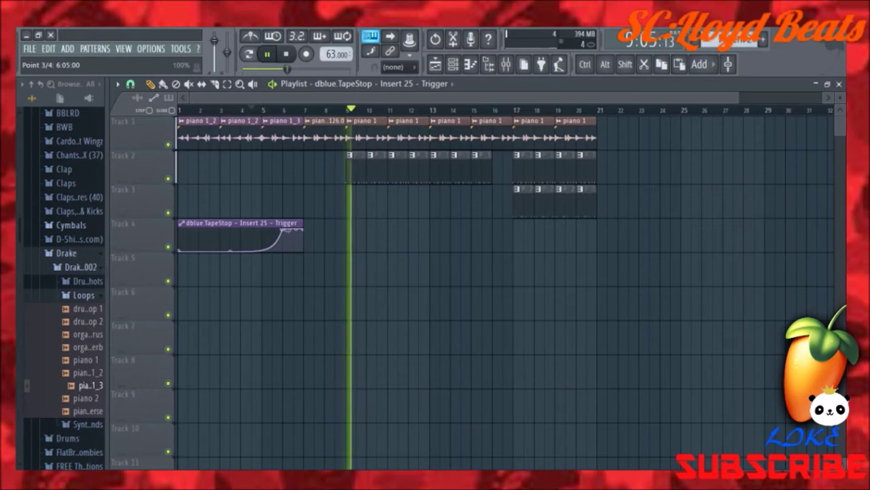
pyautogui.moveTo(282, 230)
pyautogui.mouseDown()
pyautogui.moveTo(283, 248)
pyautogui.moveTo(282, 230)
pyautogui.mouseUp()
pyautogui.click(272, 109)
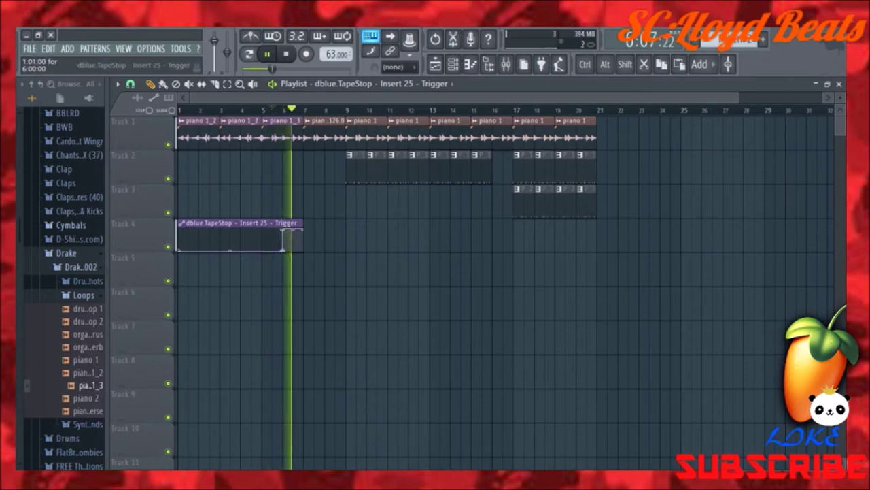
# Step: Move the jump in the TapeStop Trigger automation to 6:09:00 and play back from around bar 5
pyautogui.moveTo(283, 229); pyautogui.dragTo(294, 250)
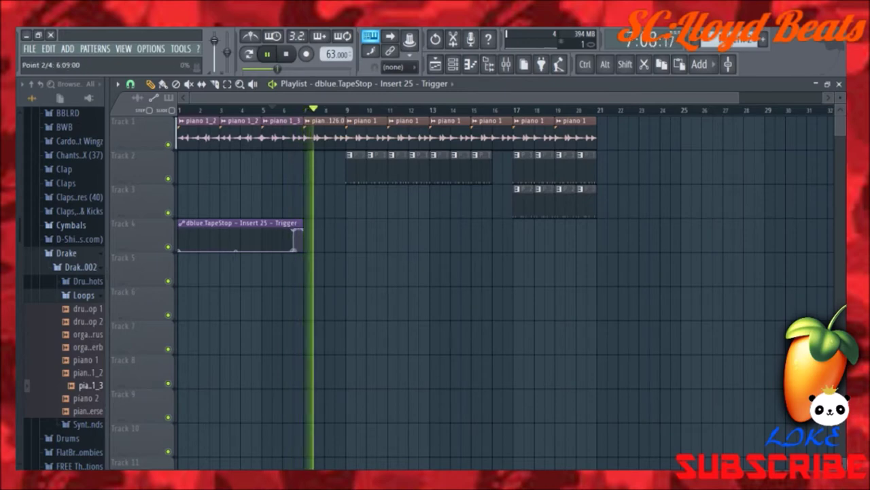
pyautogui.click(273, 109)
pyautogui.click(261, 109)
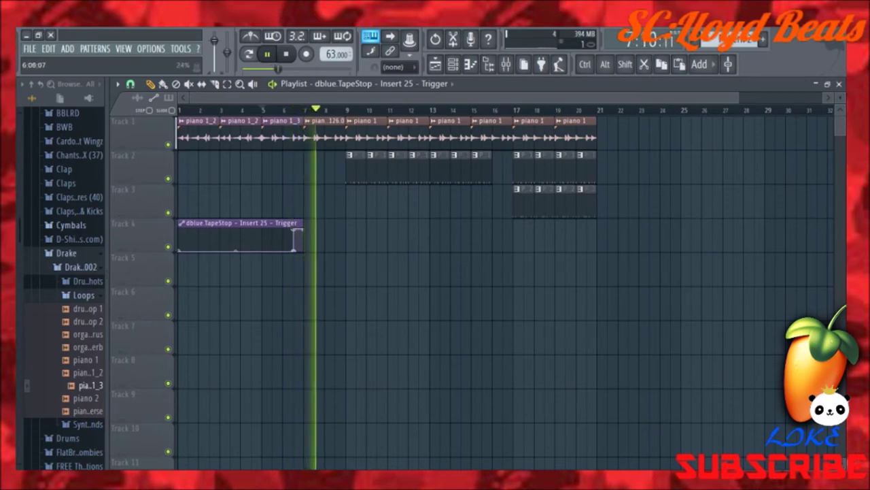
# Step: Listen to the arrangement from bar 3 and again from the start, and pause playback
pyautogui.click(220, 110)
pyautogui.moveTo(254, 69); pyautogui.dragTo(244, 69)
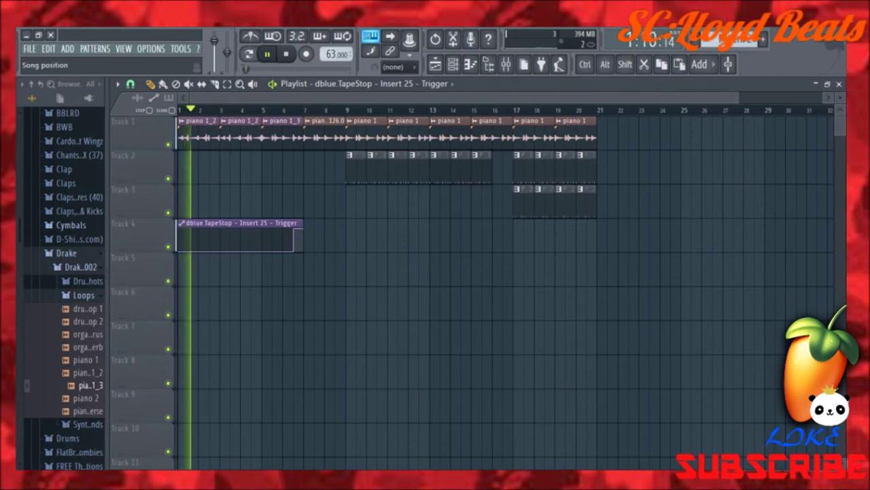
pyautogui.click(267, 54)
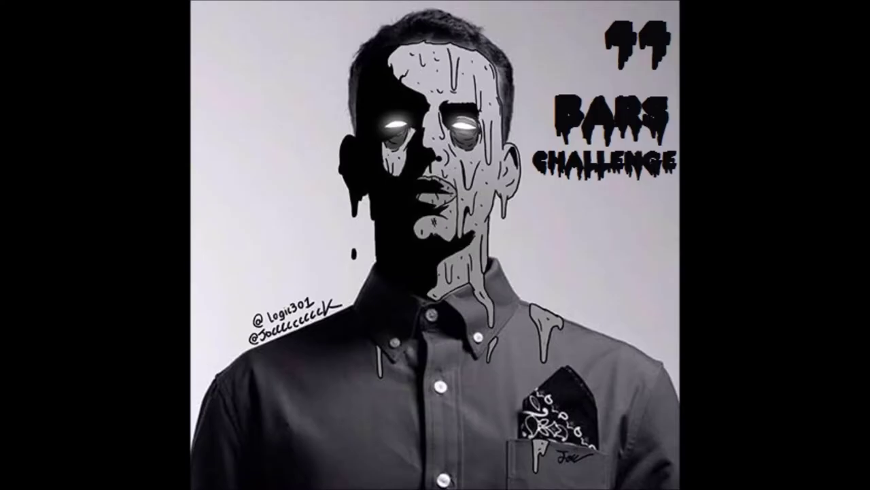